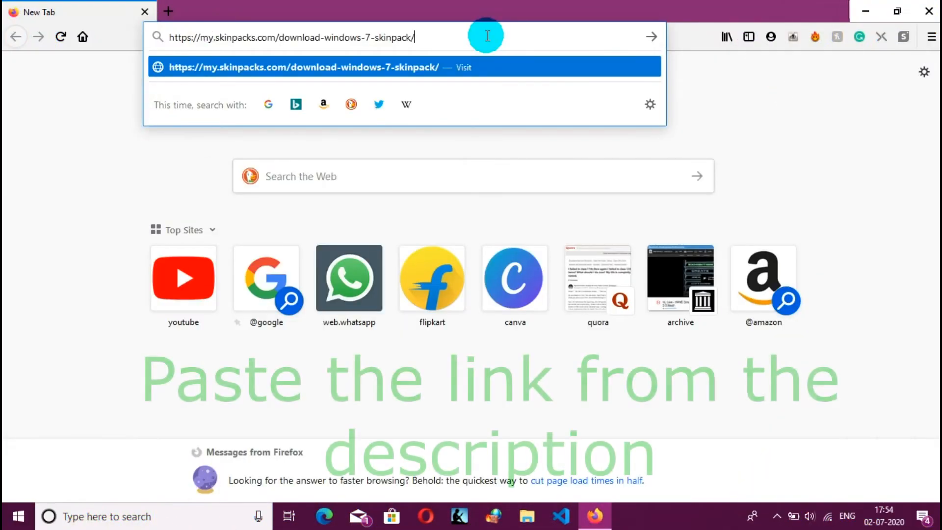
Open my.skinpacks.com/download-windows-7-skinpack/ and go through to the Windows 7 SkinPack file list in the download center
key("Return")
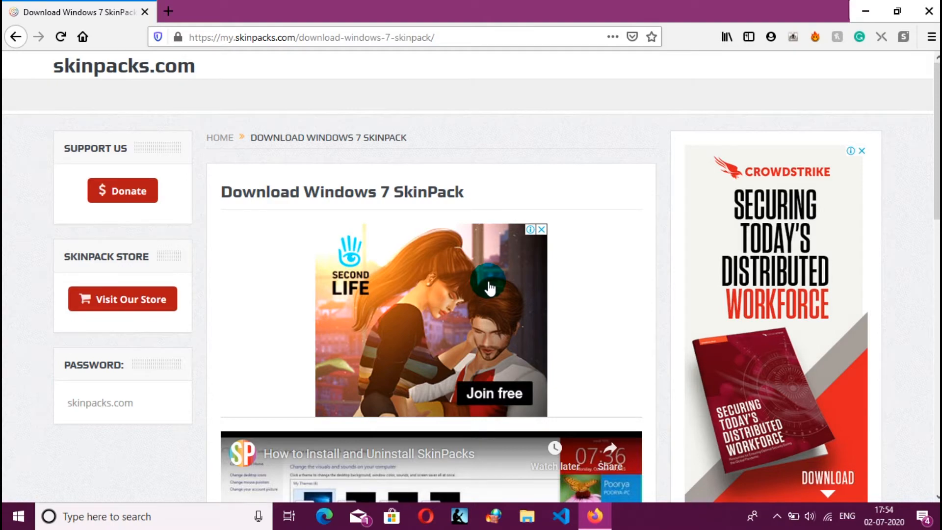
scroll(489, 288, "down", 10)
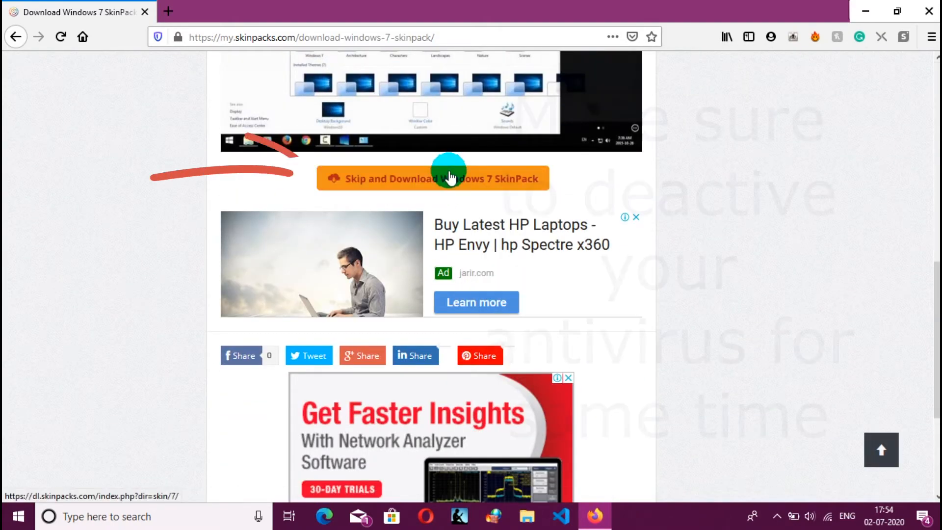
left_click(449, 176)
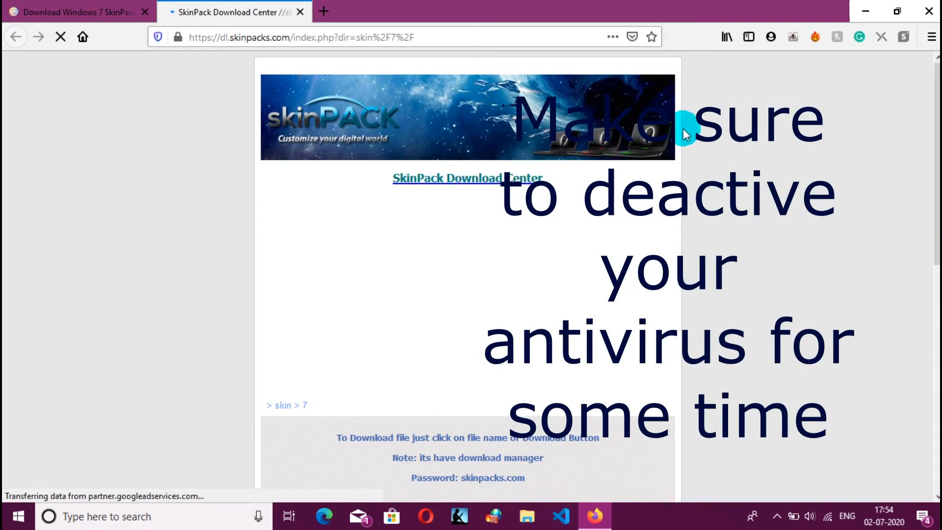
scroll(684, 131, "down", 8)
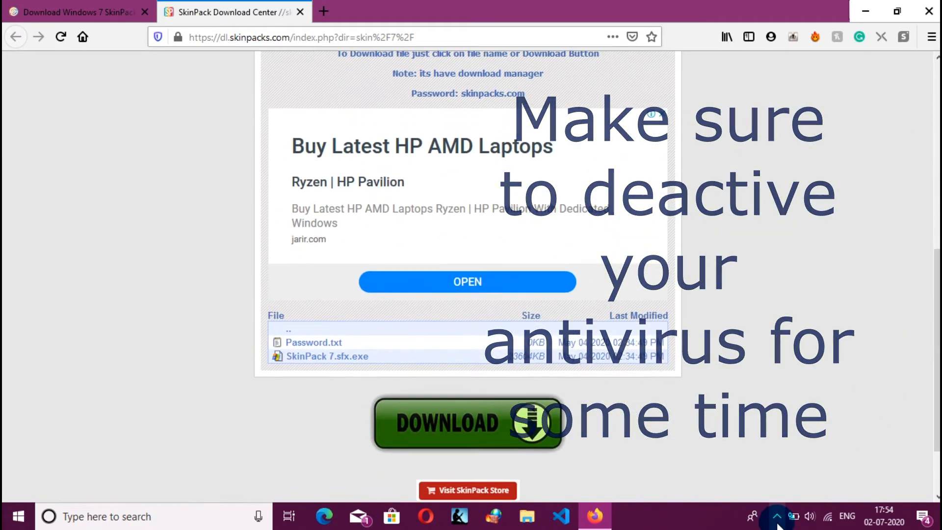
Download SkinPack 7.sfx.exe from the file list and open the downloaded program
left_click(777, 516)
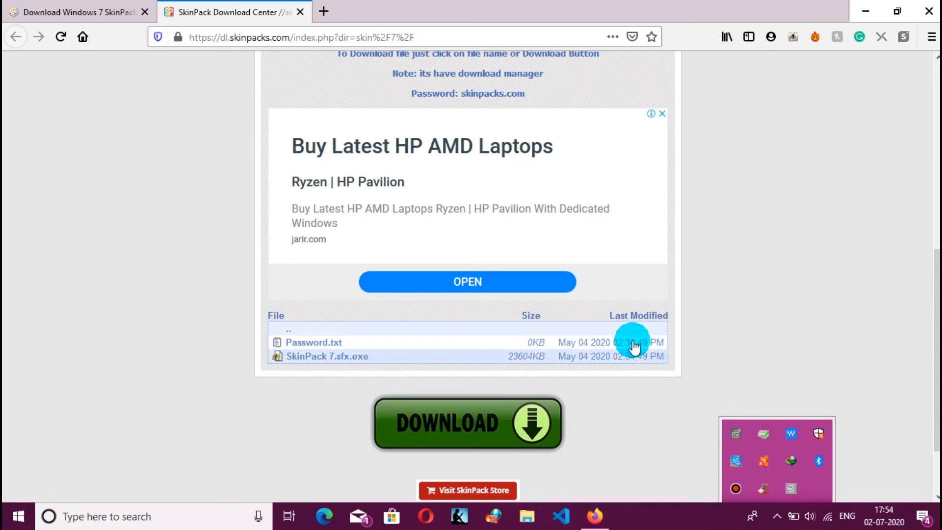
left_click(773, 346)
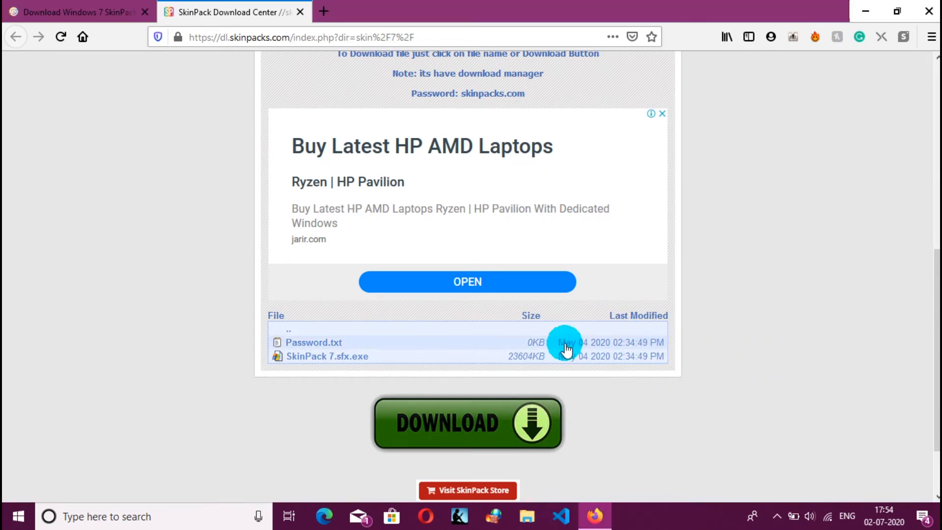
left_click(341, 363)
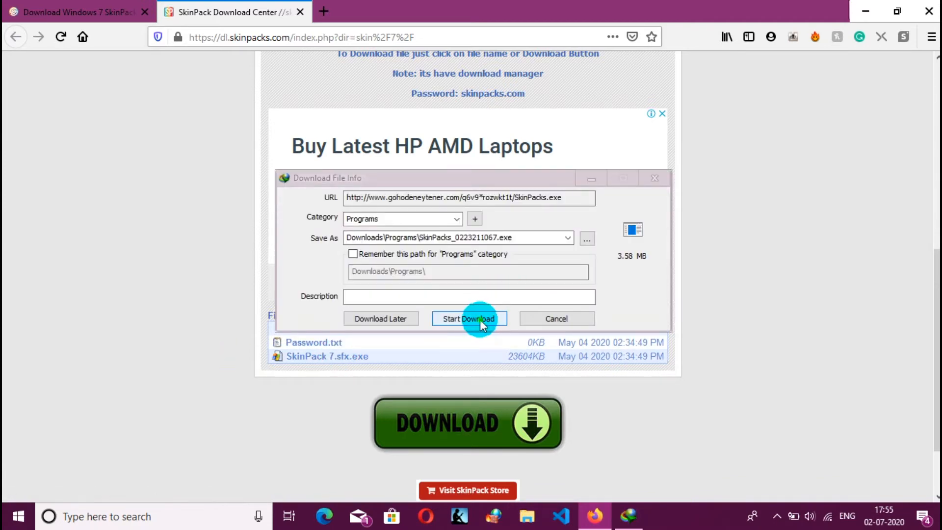
left_click(469, 318)
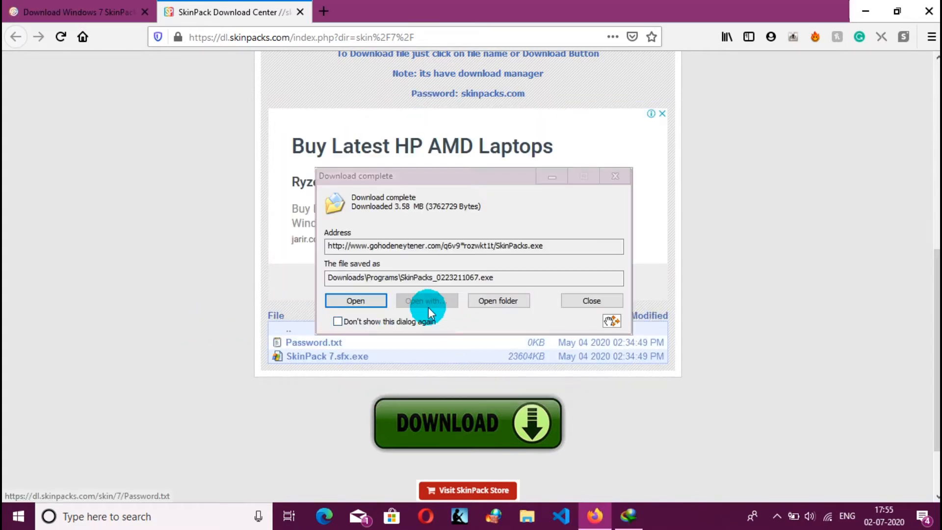
left_click(358, 303)
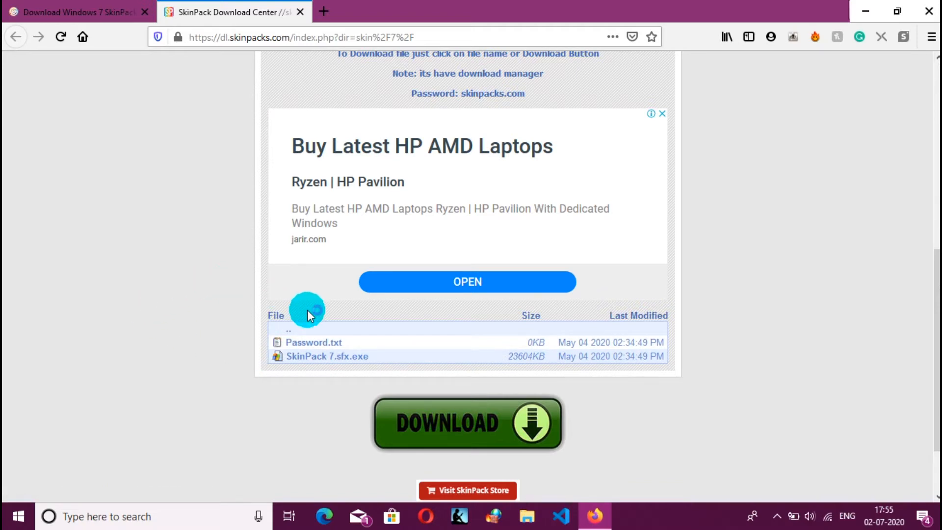
Open Password.txt from the file list, and complete the SkinPack 7.sfx downloader with the Desktop as destination, declining the Segurazo offer
left_click(303, 347)
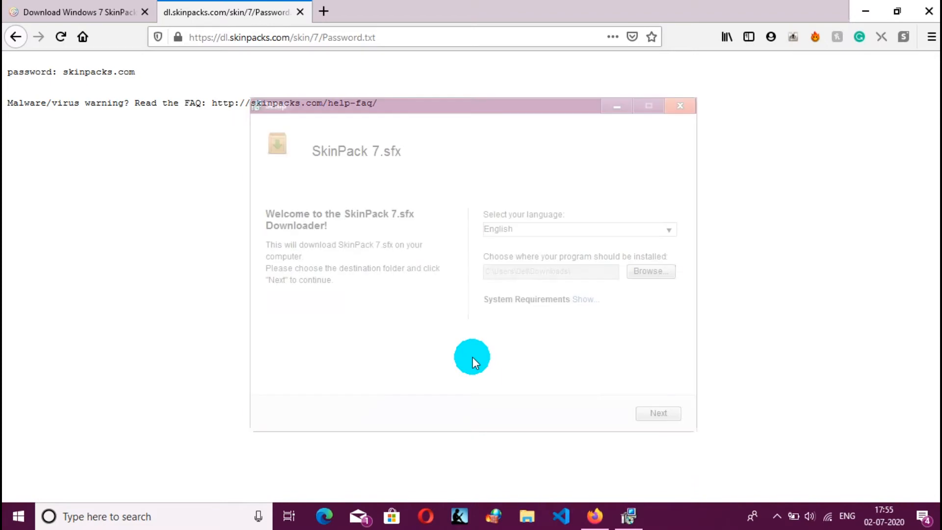
left_click(651, 271)
left_click(488, 356)
left_click(657, 413)
left_click(294, 413)
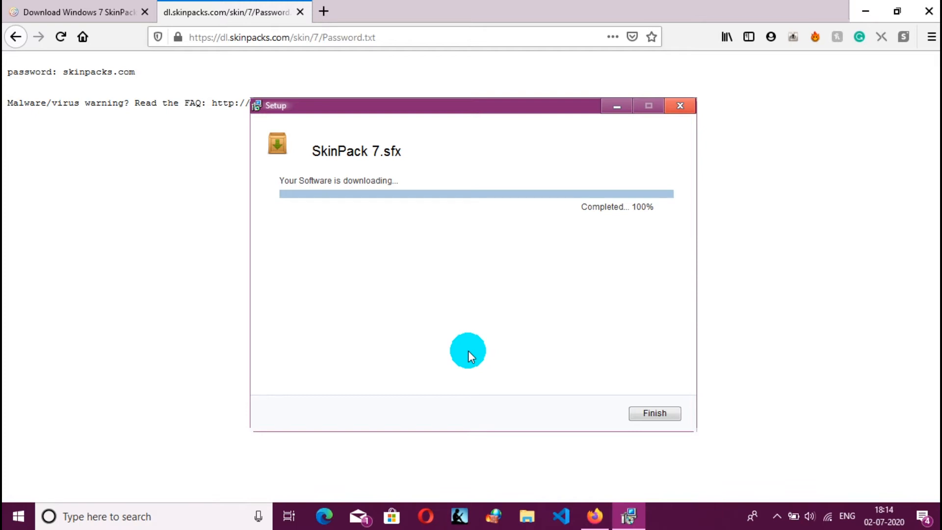
left_click(665, 413)
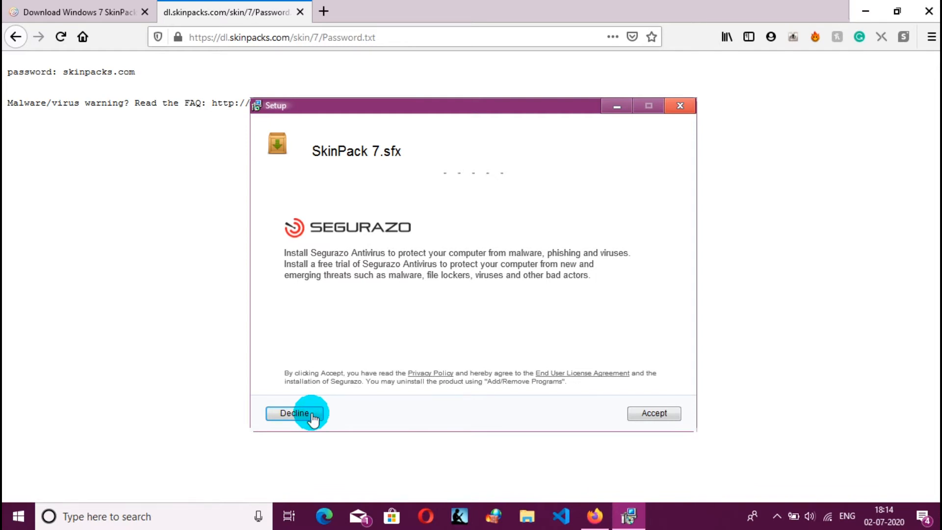
left_click(295, 413)
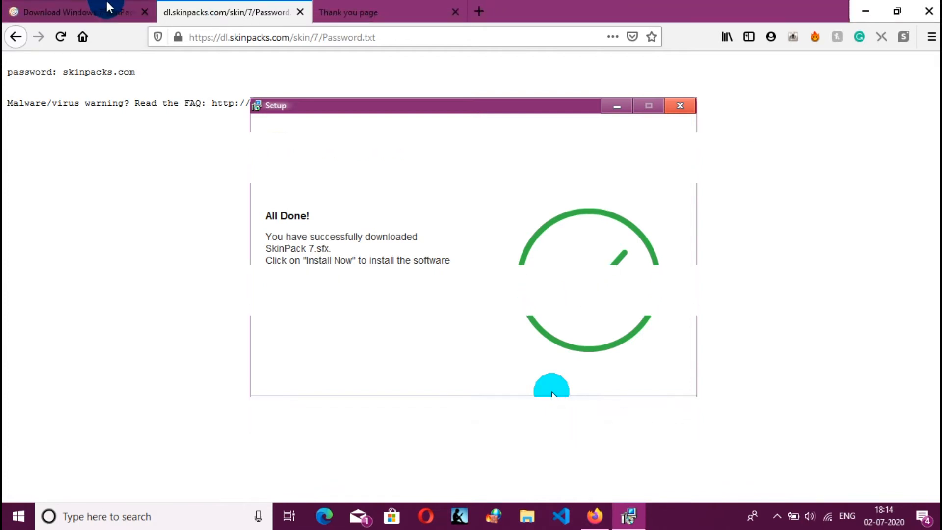
Enter the archive password from the Password.txt page for SkinPack 7.sfx.exe and extract the archive to the Desktop
left_click_drag(146, 77, 65, 73)
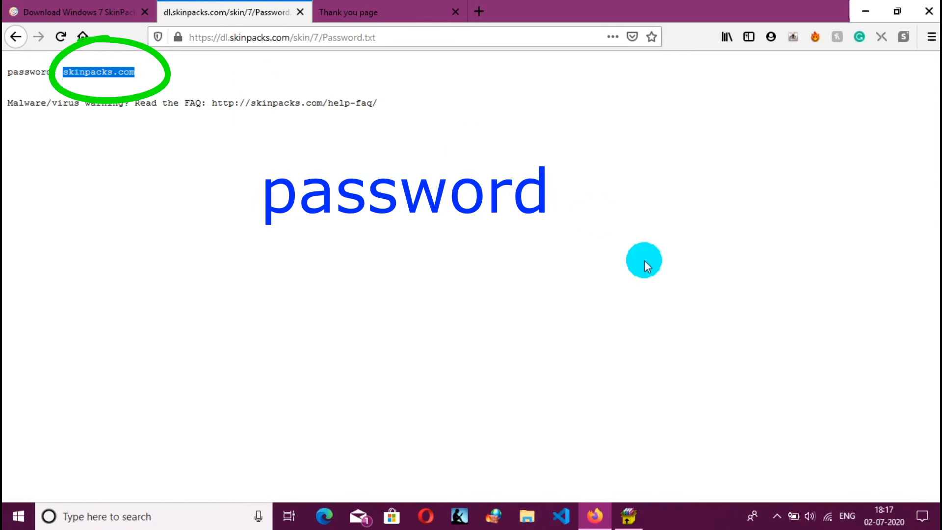
left_click(646, 506)
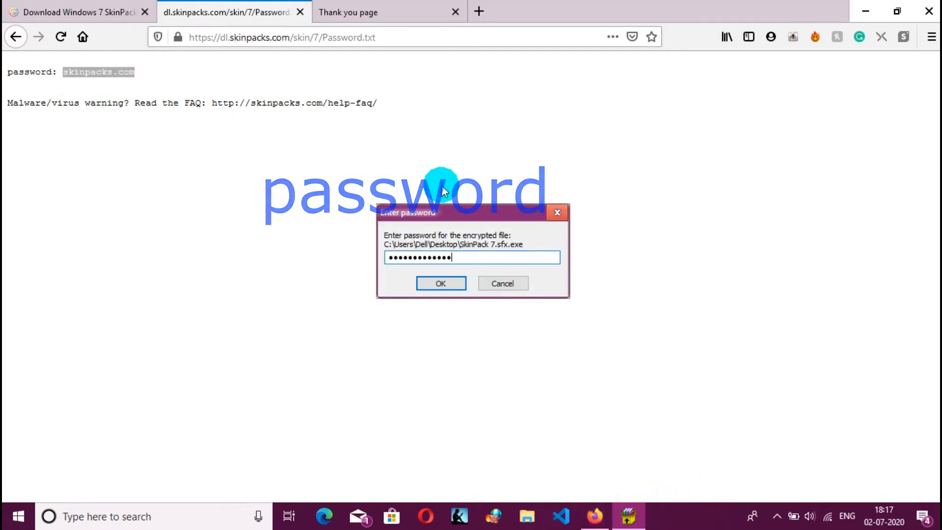
left_click(473, 256)
left_click_drag(429, 258, 241, 259)
key("ctrl+v")
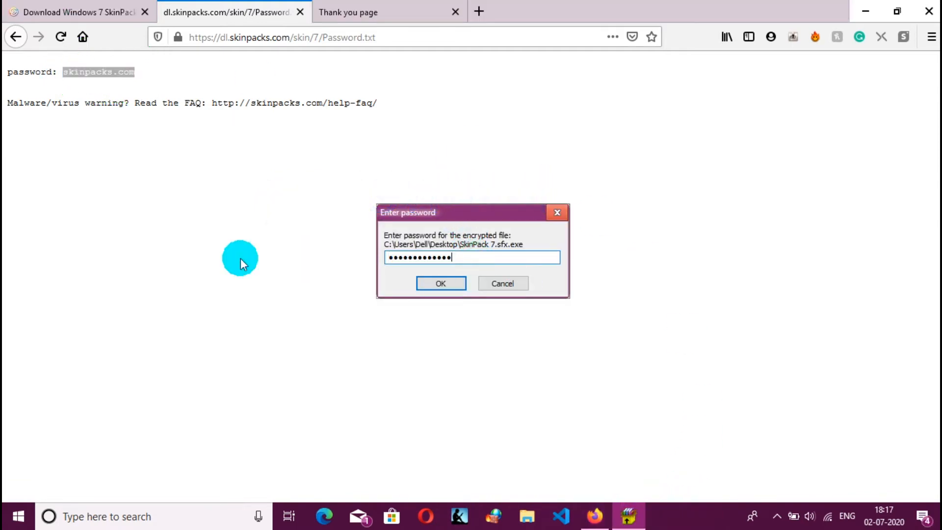
key("Return")
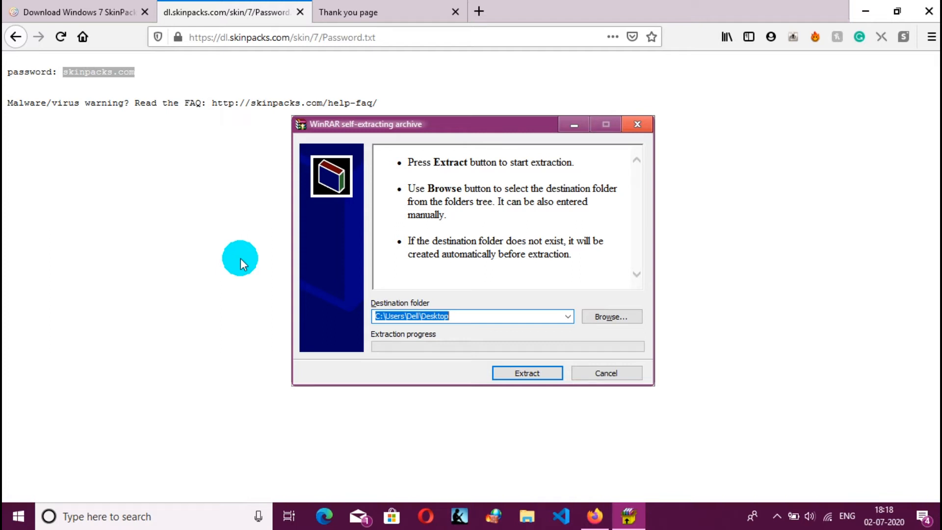
left_click(511, 379)
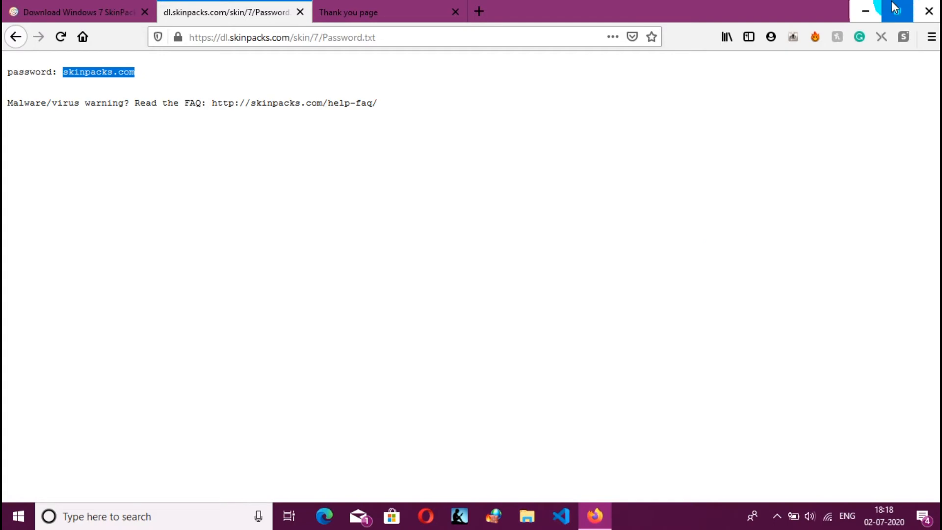
Minimize the browser and run SkinPack 7.exe from the desktop as administrator
left_click(858, 9)
double_click(129, 82)
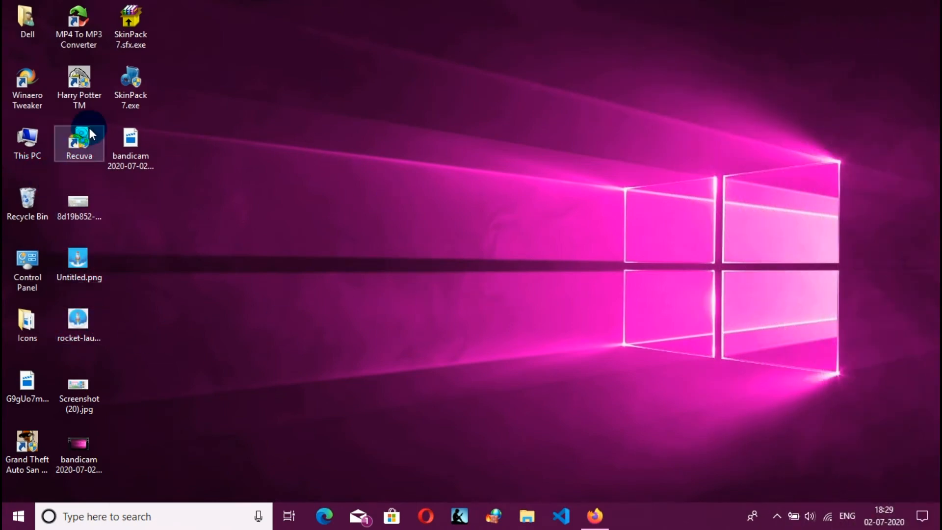
double_click(137, 78)
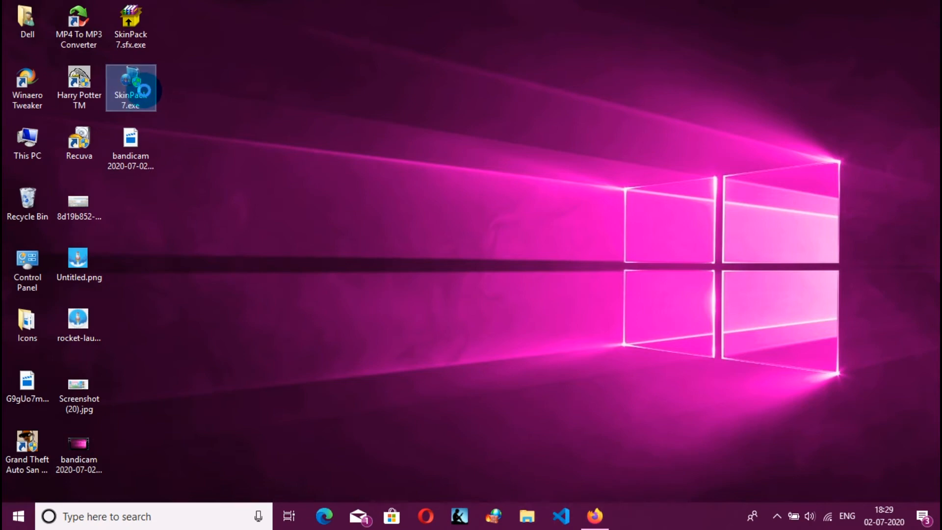
right_click(145, 93)
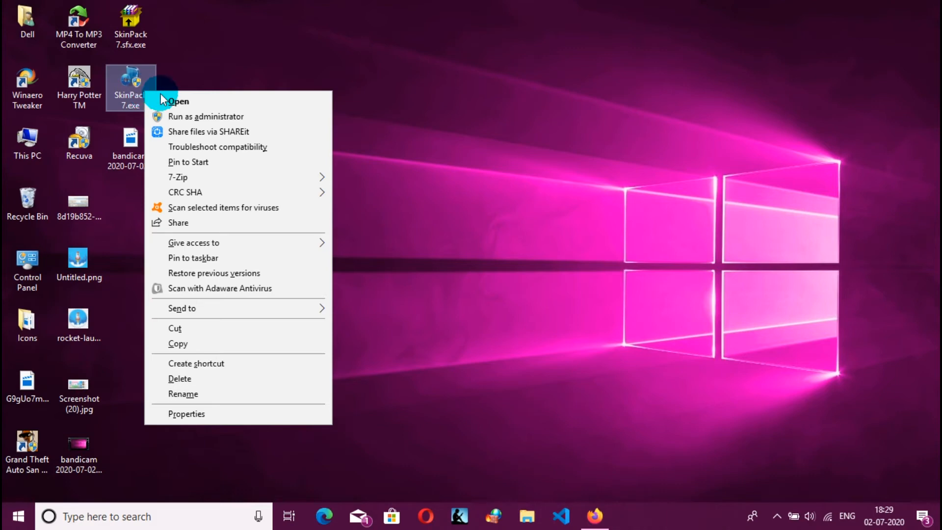
left_click(193, 115)
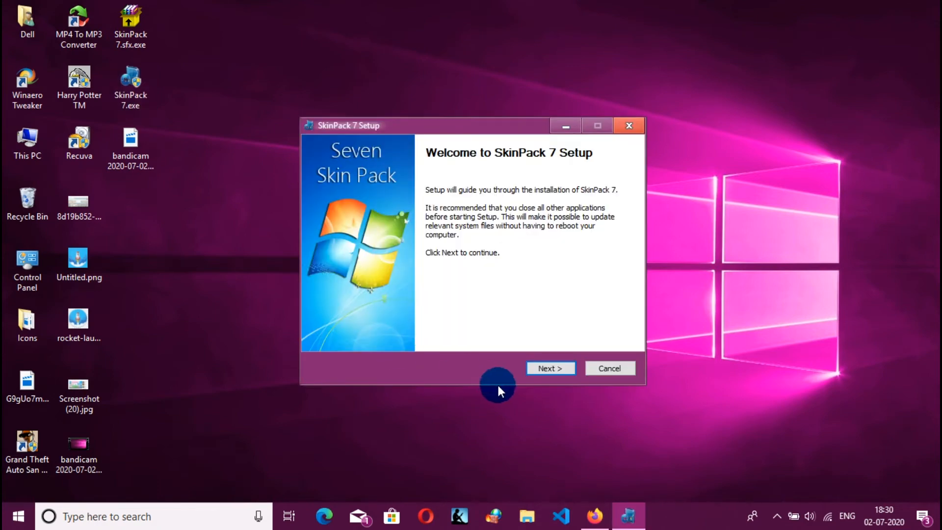
Accept the License Agreement in SkinPack 7 Setup and advance to the additional software offers
left_click(545, 368)
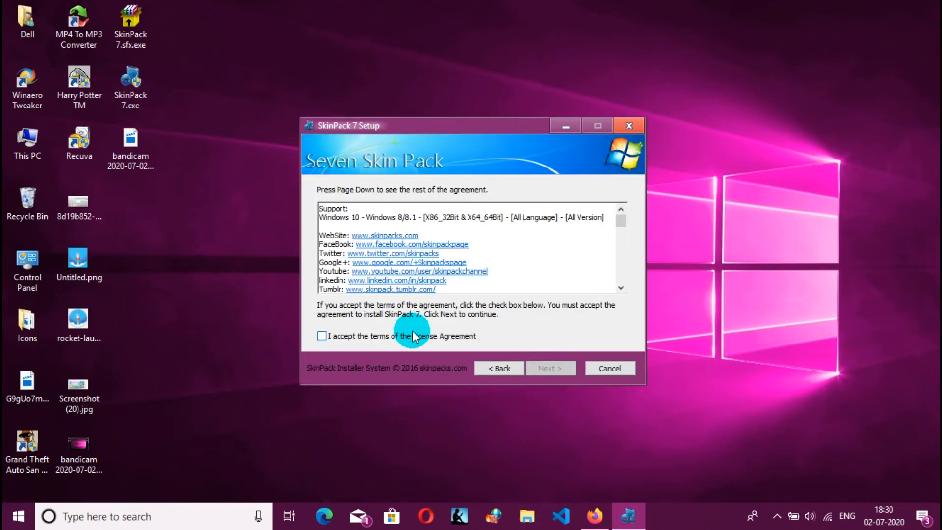
left_click(414, 337)
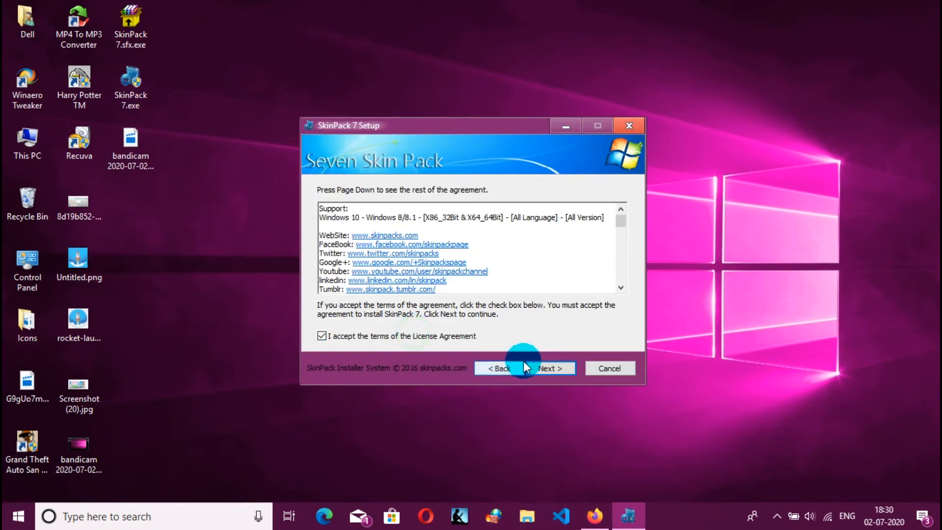
left_click(561, 373)
left_click(560, 368)
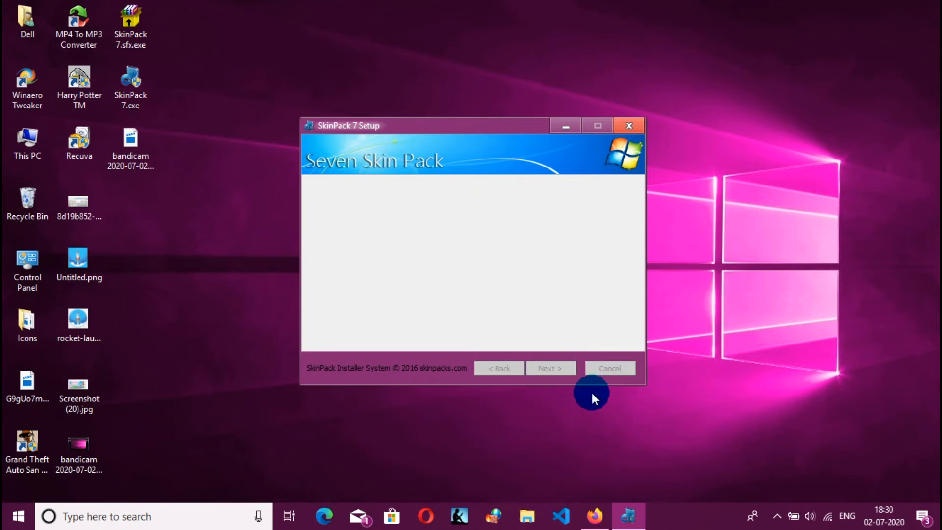
Opt out of the Segurazo security product and the Chromium browser, and continue the SkinPack 7 installation
left_click(323, 234)
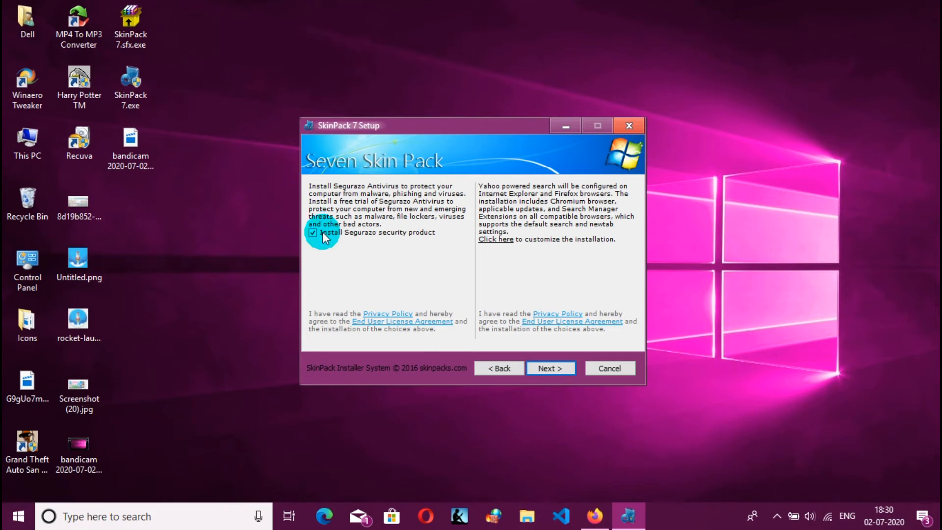
left_click(483, 240)
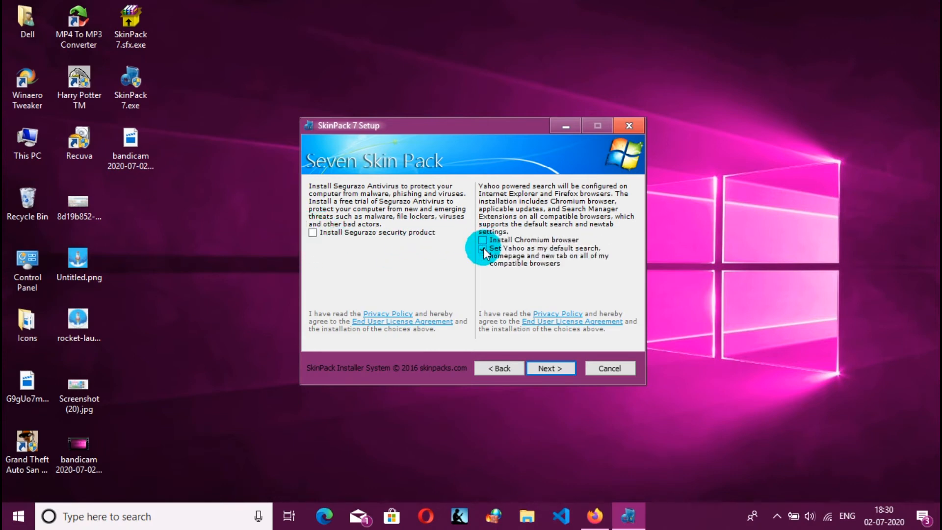
left_click(547, 369)
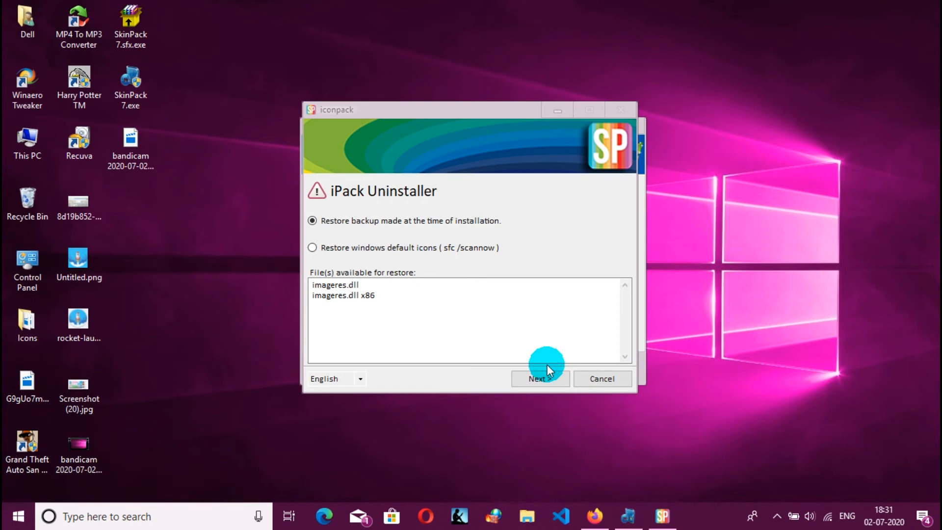
left_click(449, 251)
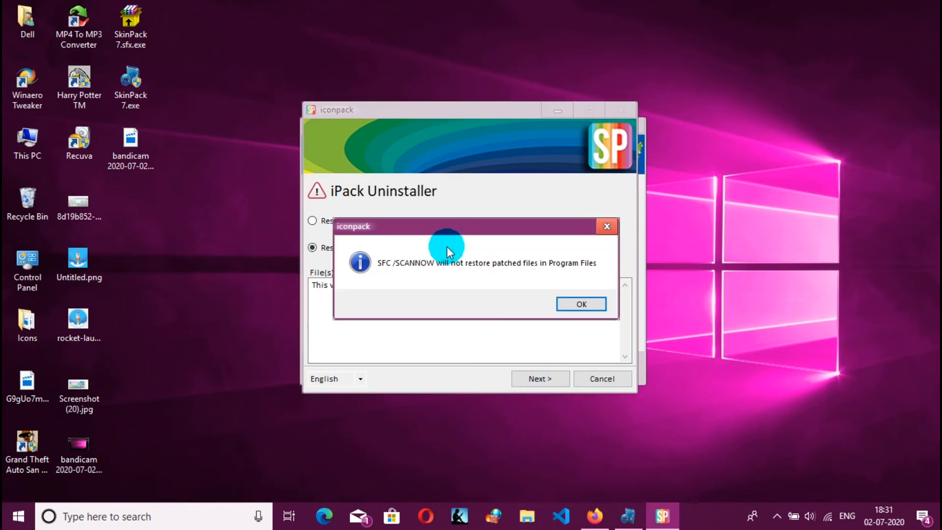
left_click(602, 309)
left_click(375, 224)
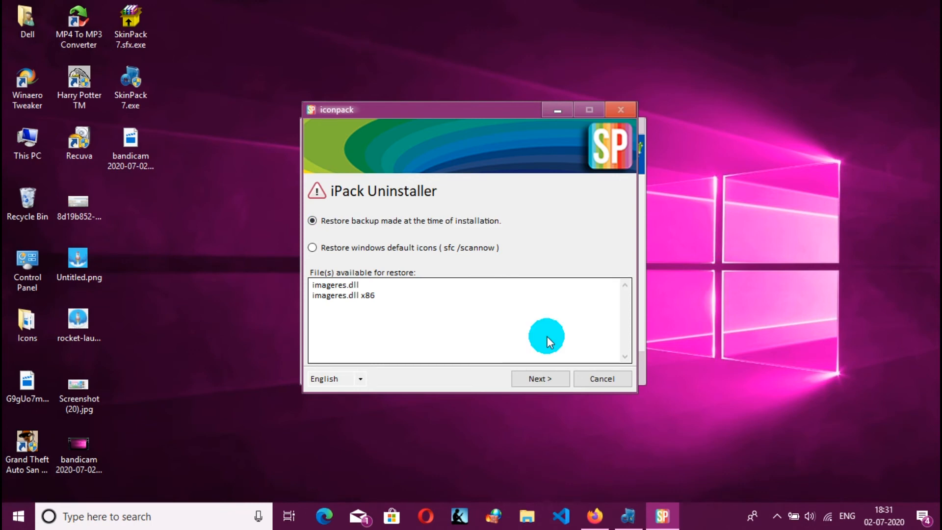
Restore the icon backup made at installation in iPack Uninstaller, and move its window off the SkinPack 7 Setup window
left_click(535, 379)
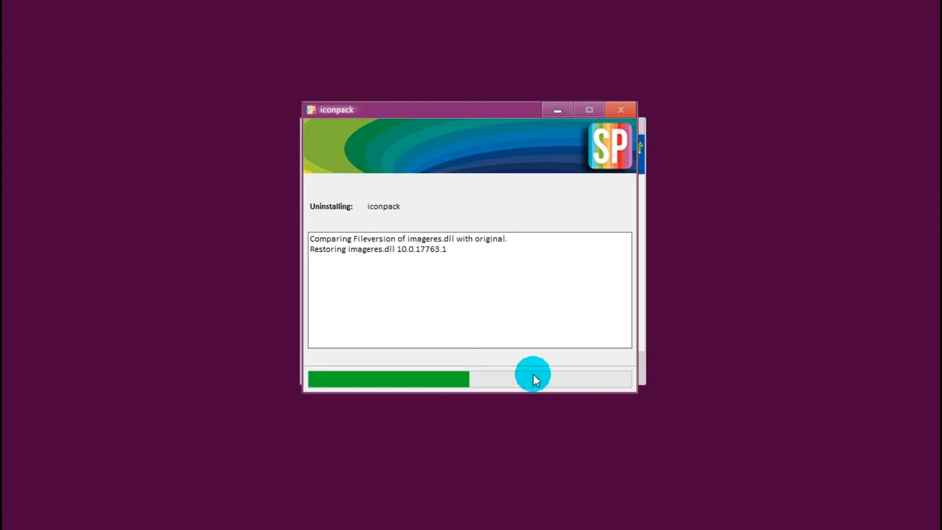
left_click_drag(461, 110, 736, 244)
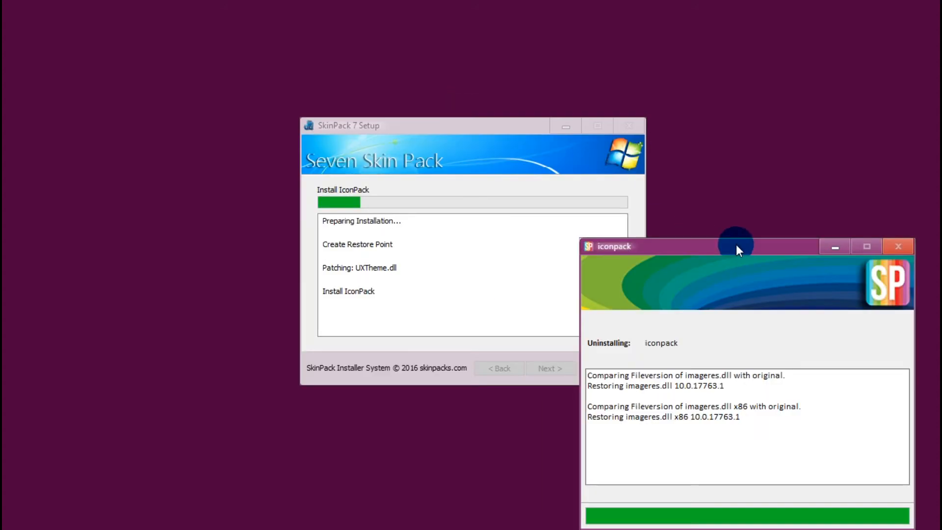
left_click(522, 304)
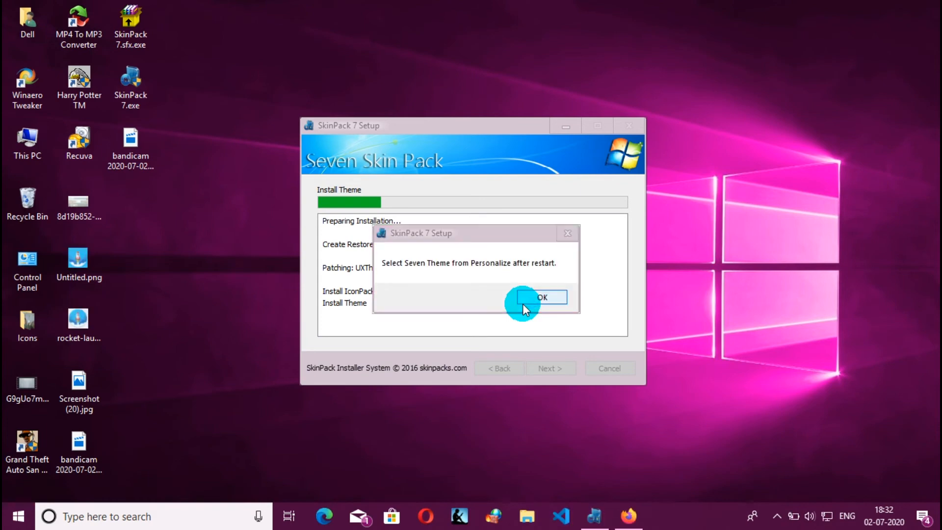
Acknowledge the Seven Theme selection notice and the Aero Glass note in SkinPack 7 Setup
left_click(526, 298)
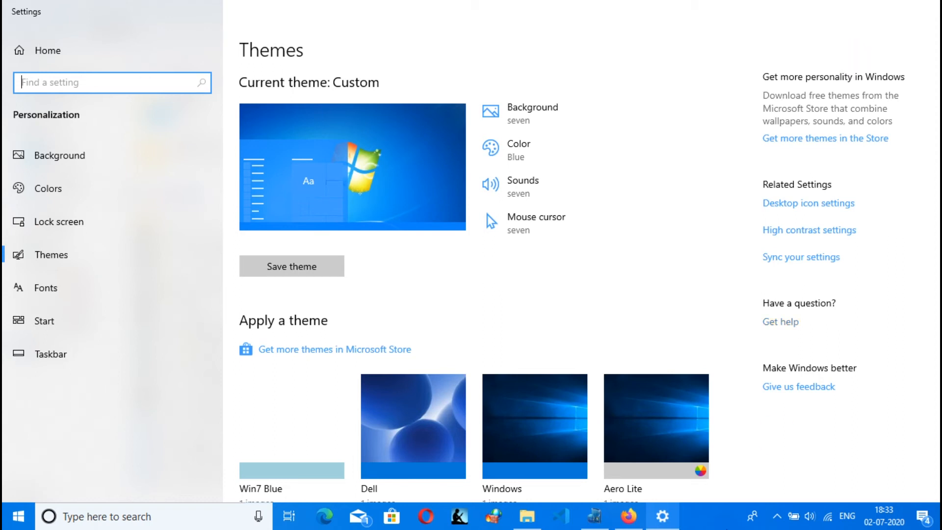
left_click(605, 521)
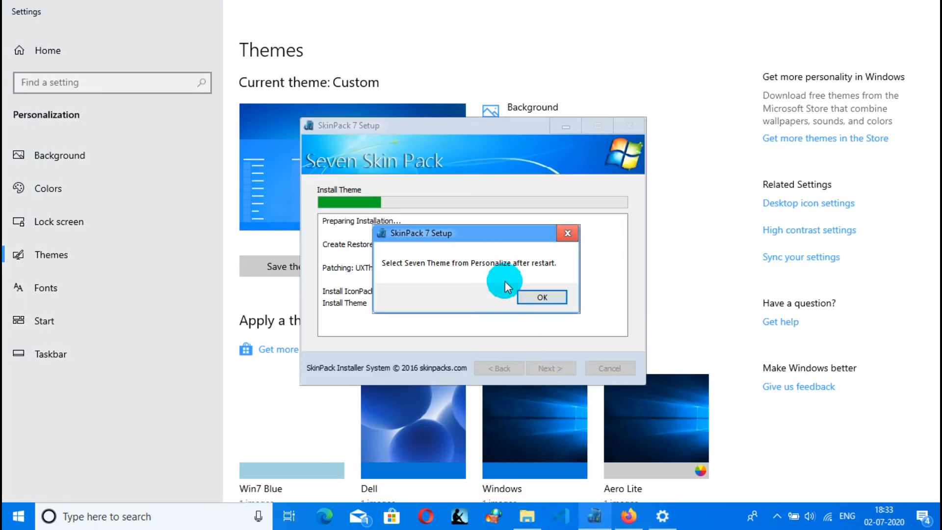
left_click(532, 297)
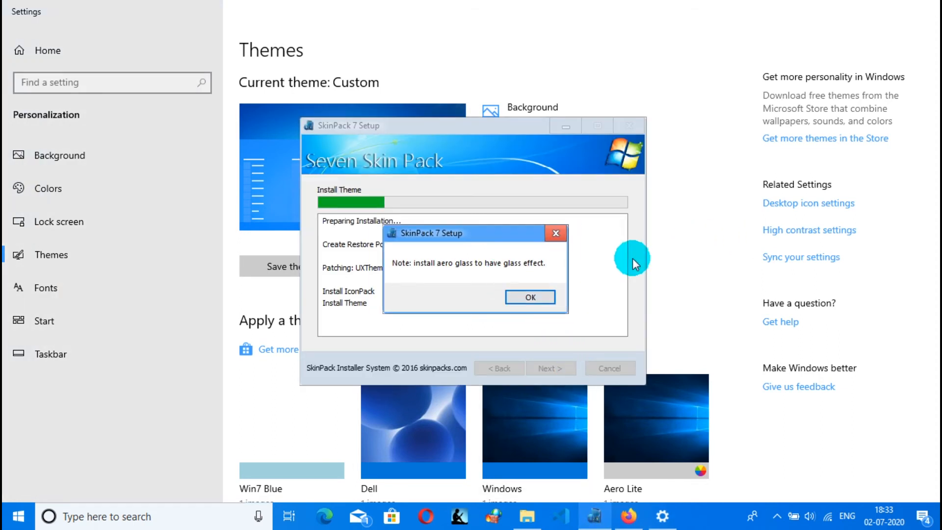
left_click(530, 298)
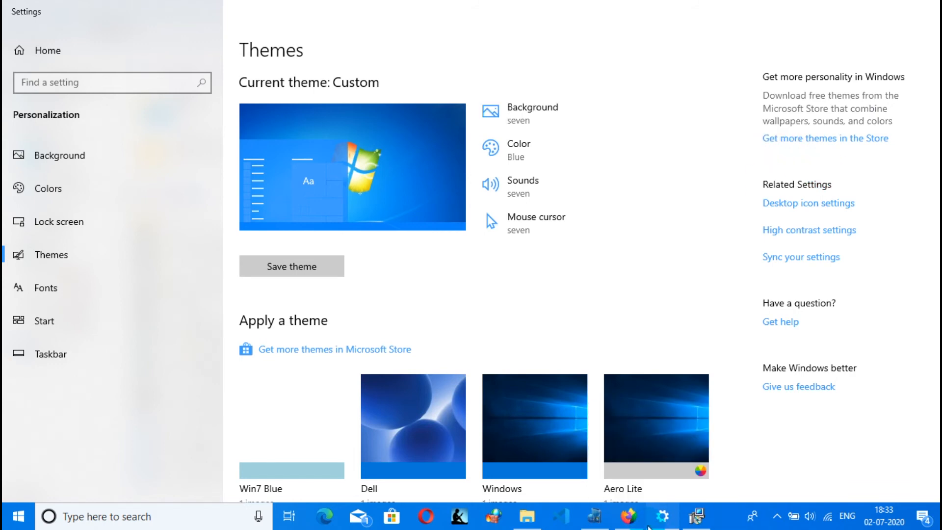
Accept the Aero Glass for Win8.1+ license agreement, close the File Explorer window behind it, and continue to the additional tasks
left_click(649, 527)
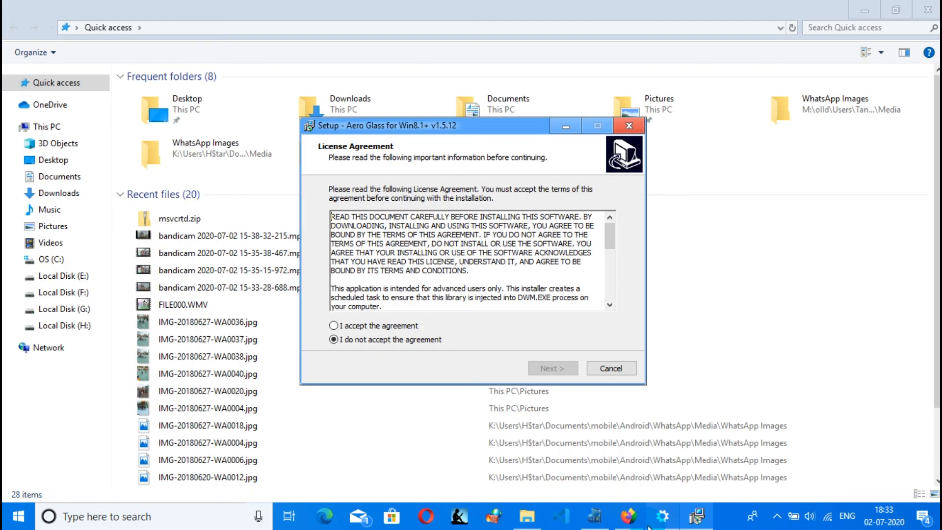
left_click(333, 326)
left_click(927, 9)
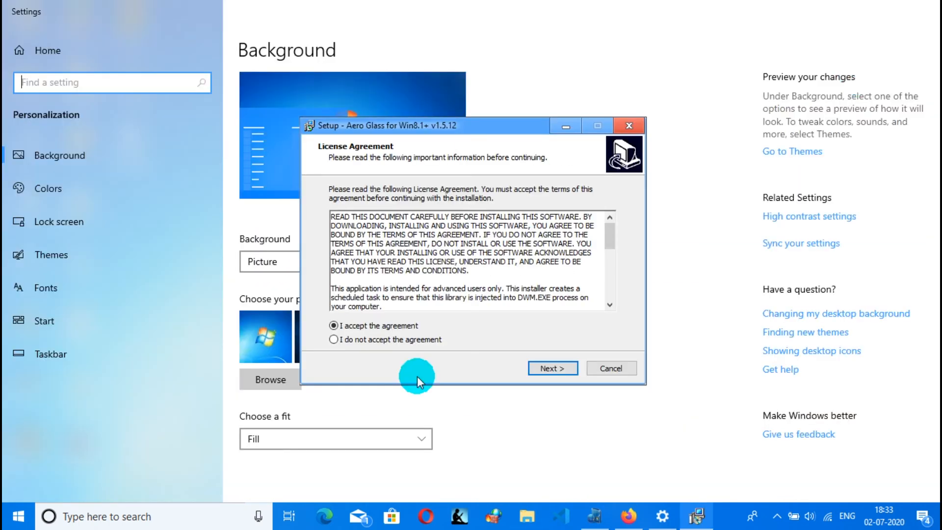
left_click(559, 370)
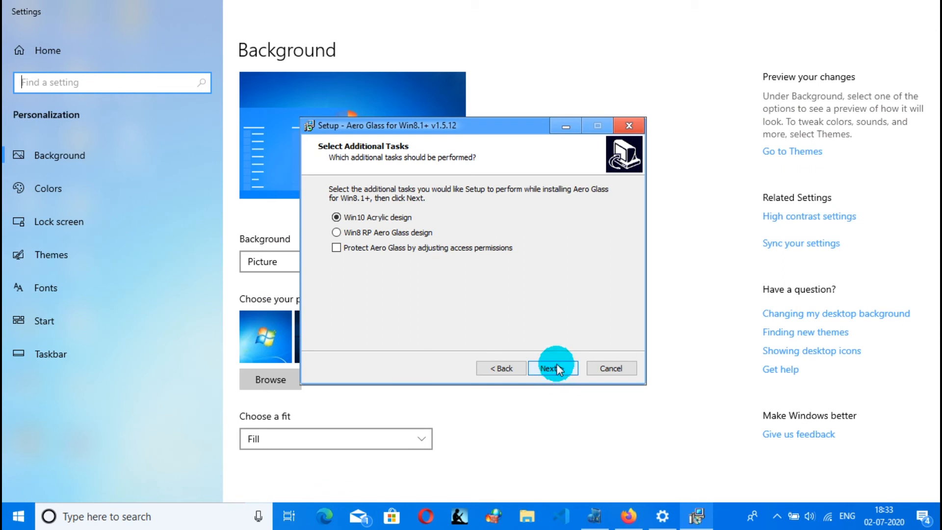
Install Aero Glass with the Win10 Acrylic design and access-permission protection, letting Setup automatically close Windows Explorer
left_click(472, 251)
left_click(545, 366)
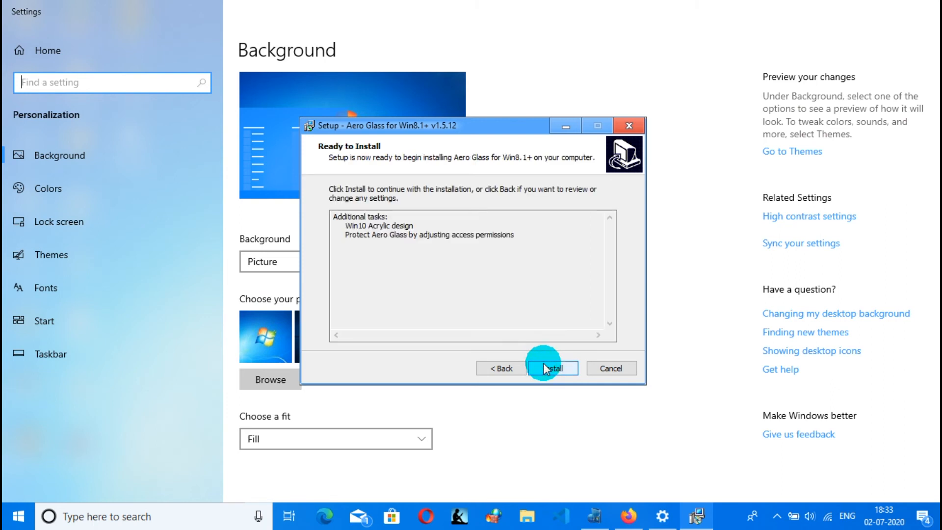
left_click(545, 367)
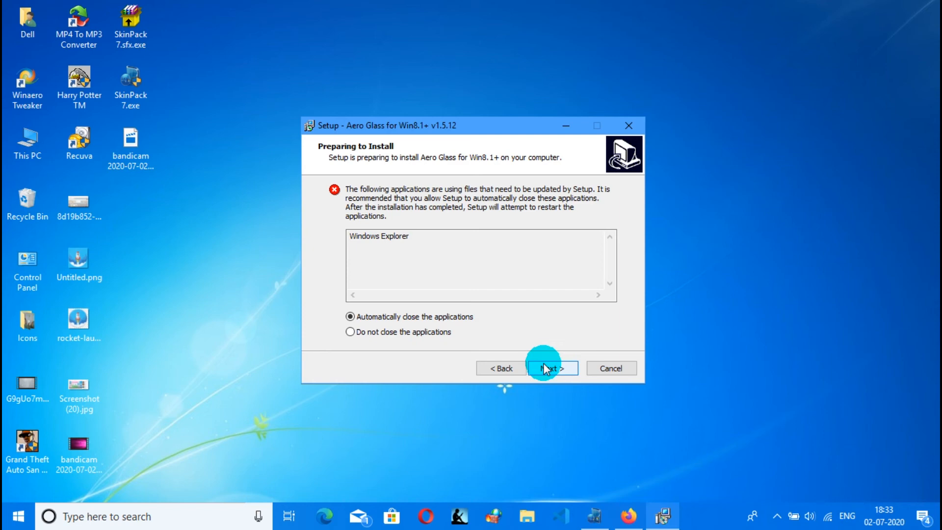
left_click(546, 369)
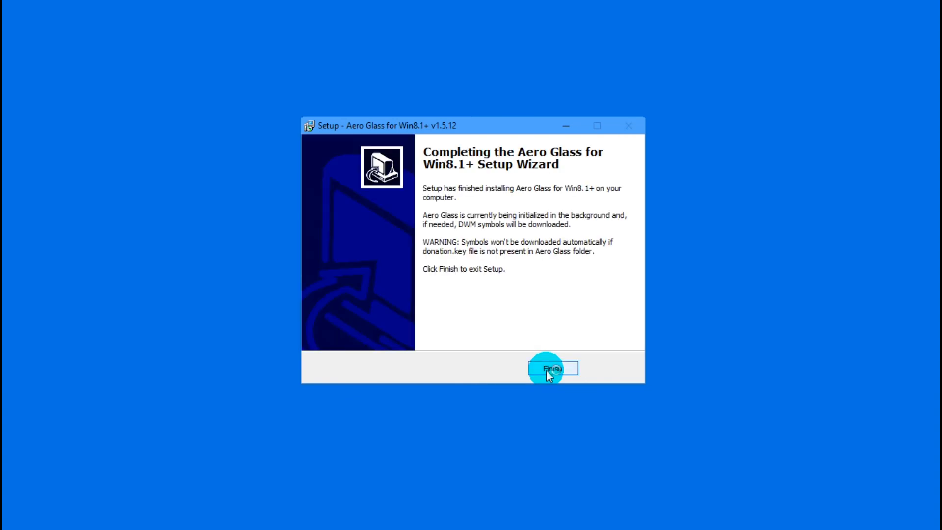
Retry and cancel the Aero Glass incompatibility dialog, and finish the Aero Glass Setup Wizard
left_click(550, 369)
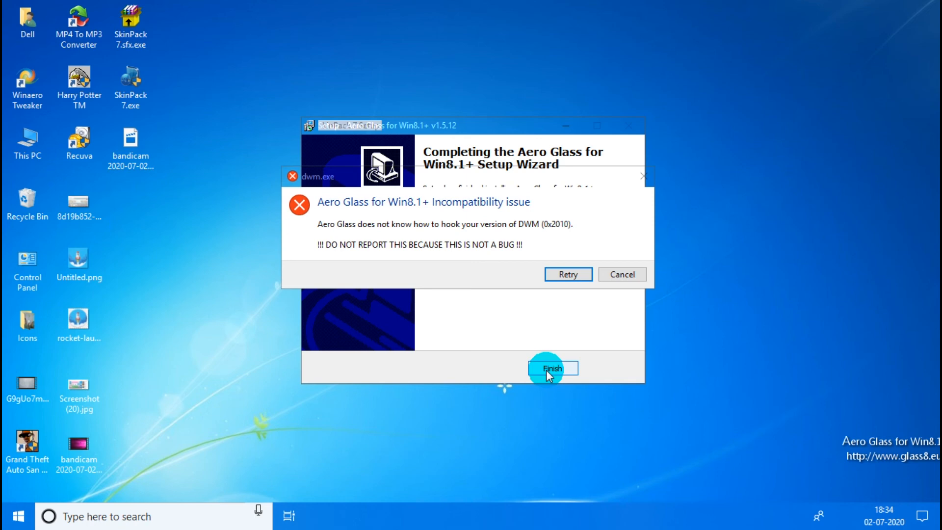
left_click_drag(430, 172, 471, 127)
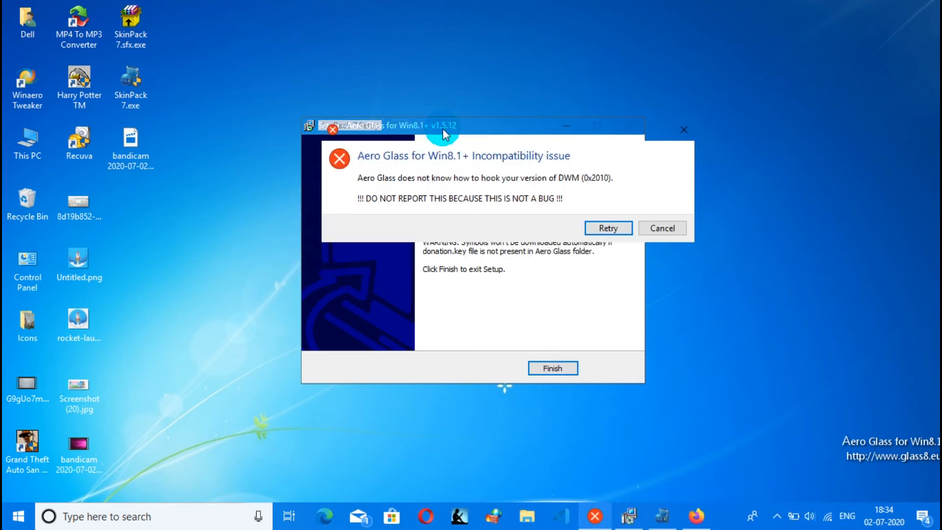
left_click(596, 234)
left_click(614, 274)
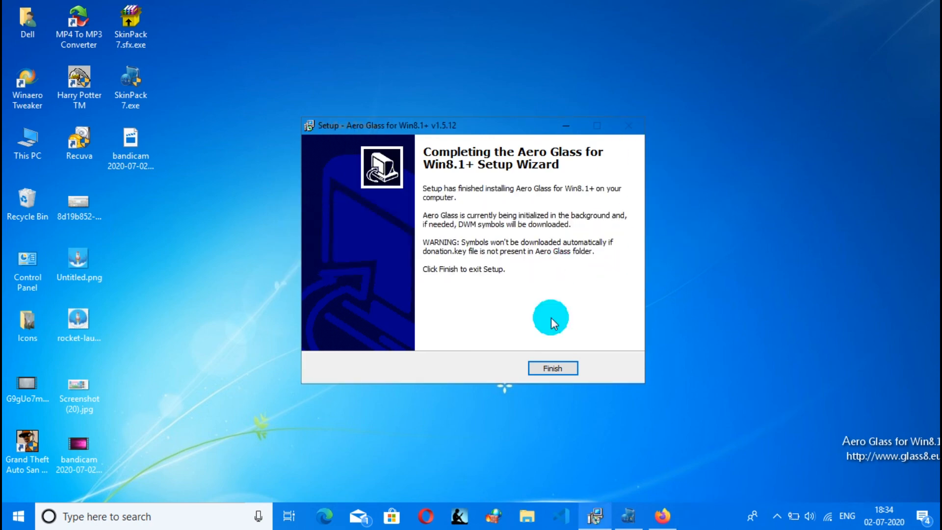
left_click(555, 369)
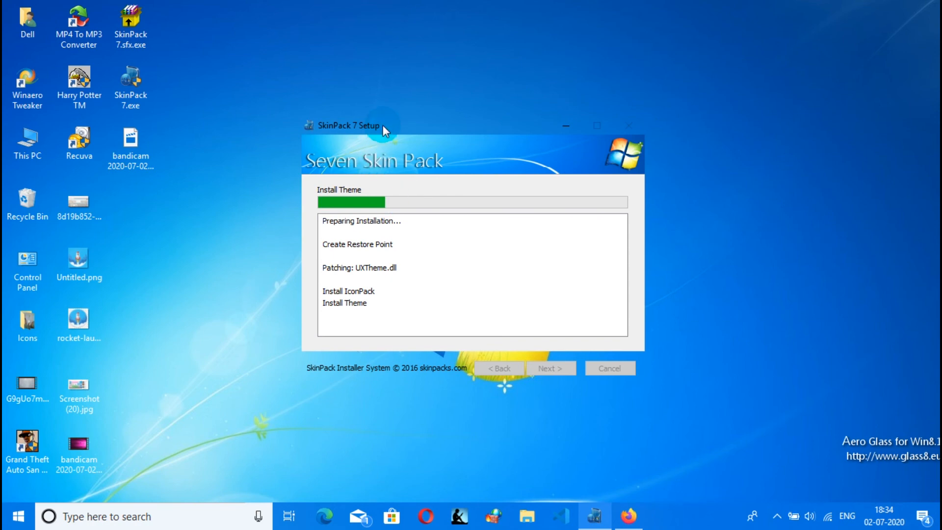
Reposition the SkinPack 7 Setup window and open This PC to examine how the theme looks in File Explorer, closing it again
left_click_drag(386, 131, 441, 116)
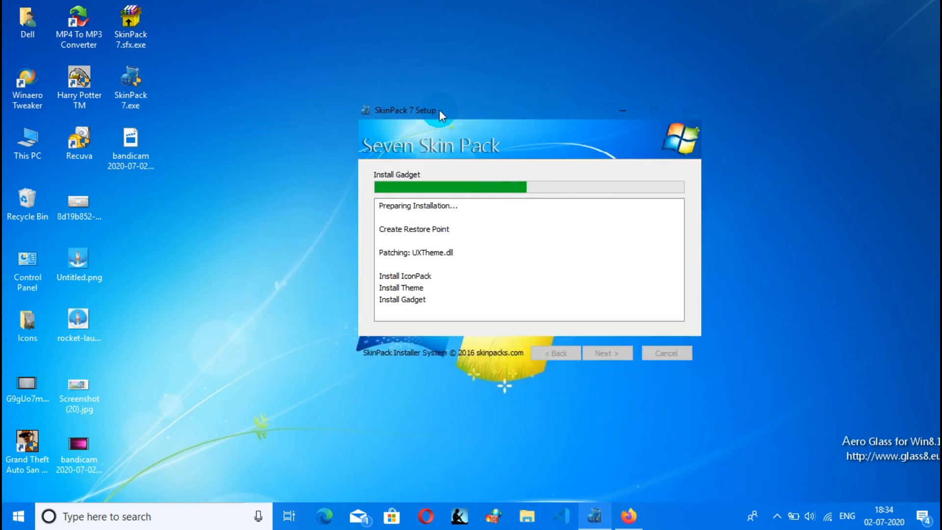
double_click(34, 136)
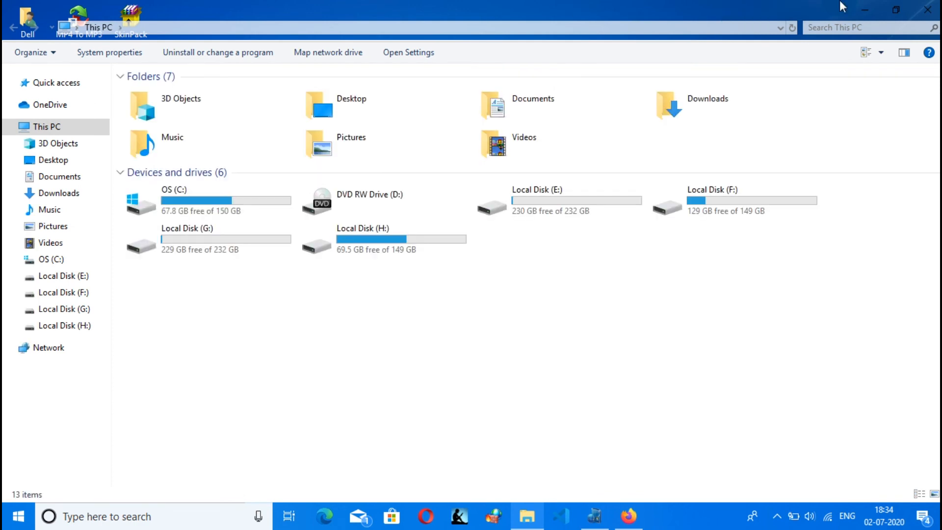
left_click(928, 9)
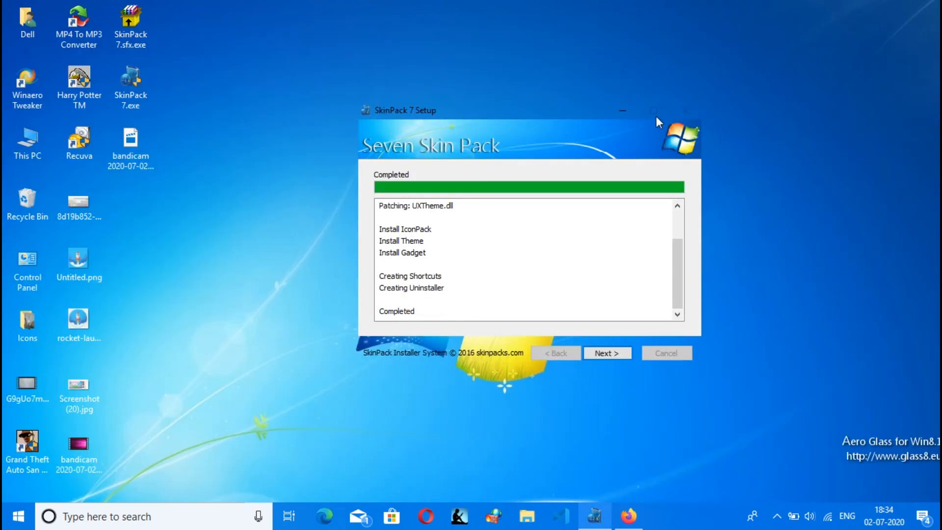
left_click_drag(563, 115, 734, 87)
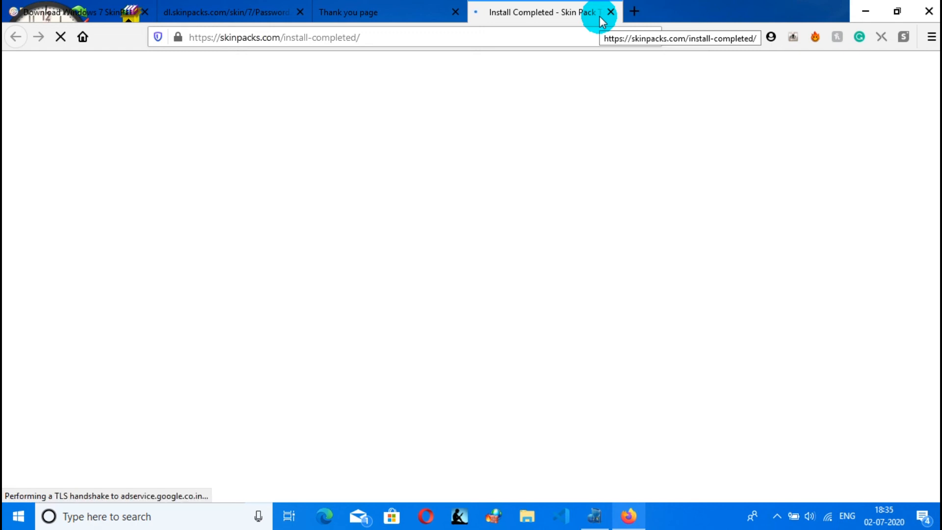
Minimize the browser, move the SkinPack 7 Setup window aside, and decline copying the Aero Glass machine code to the clipboard
left_click(864, 7)
left_click_drag(611, 85, 433, 115)
left_click_drag(531, 118, 709, 152)
left_click_drag(488, 213, 421, 170)
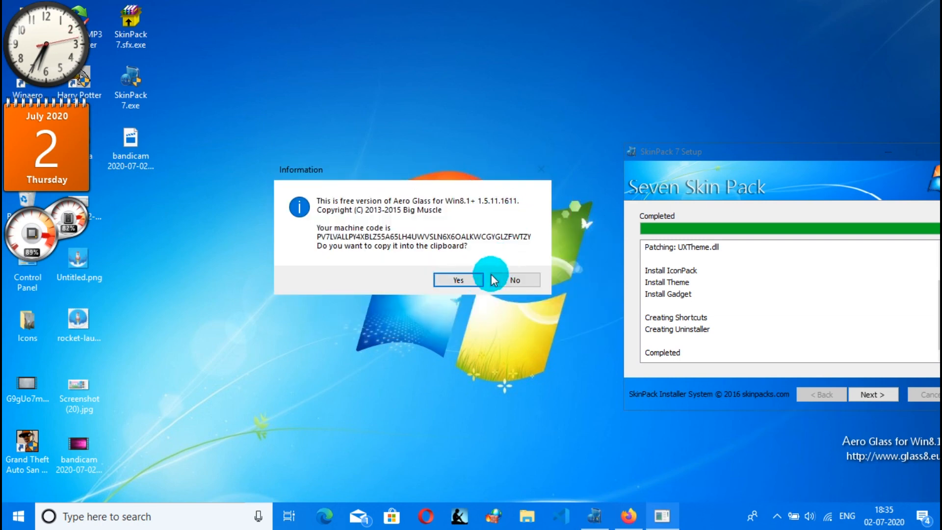
left_click(527, 280)
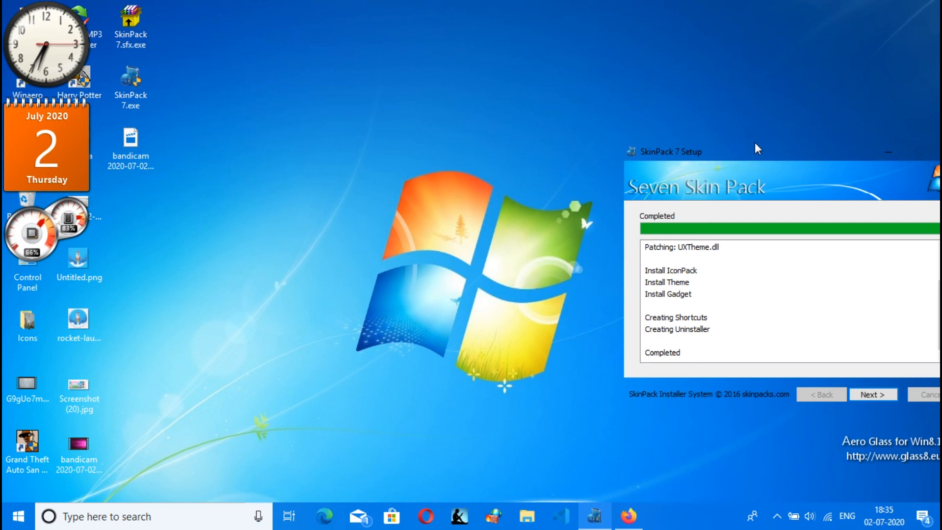
Bring the SkinPack 7 Setup window back into full view and remove the calendar gadget from the desktop
left_click_drag(699, 146, 370, 100)
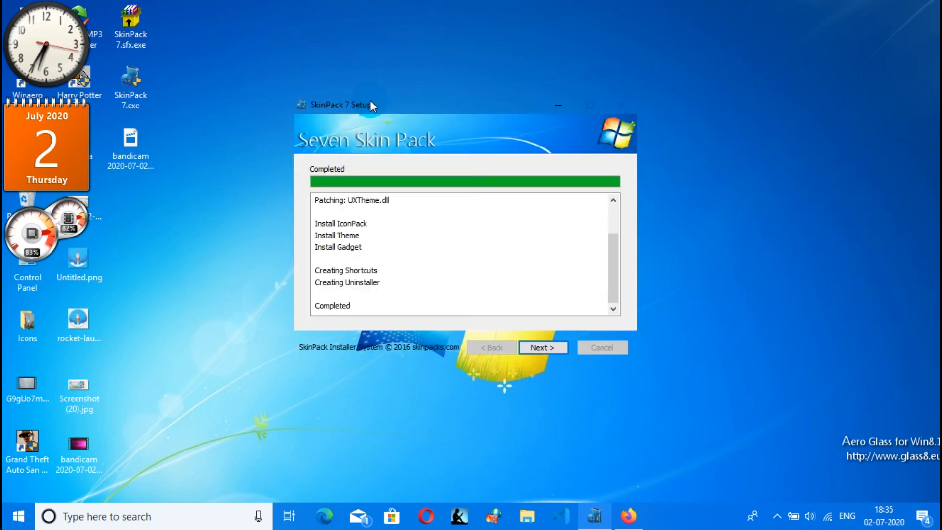
left_click(21, 141)
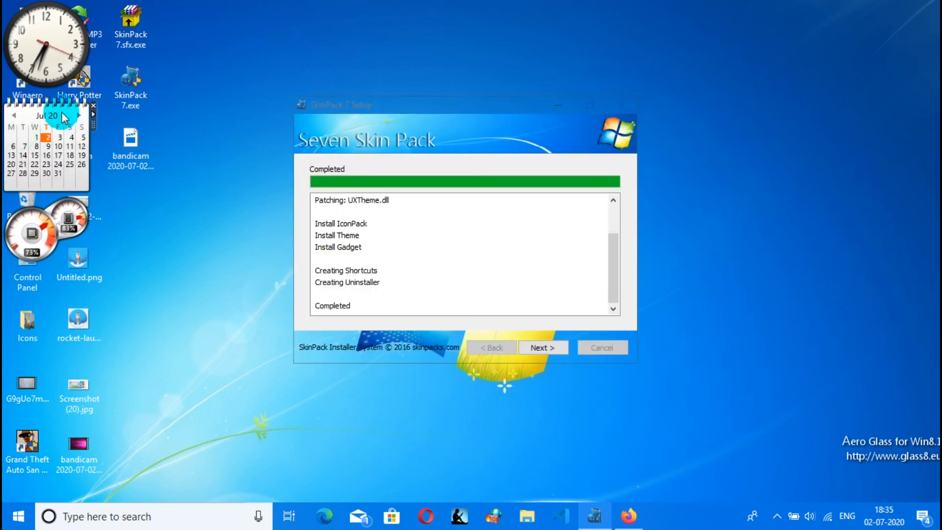
left_click(93, 105)
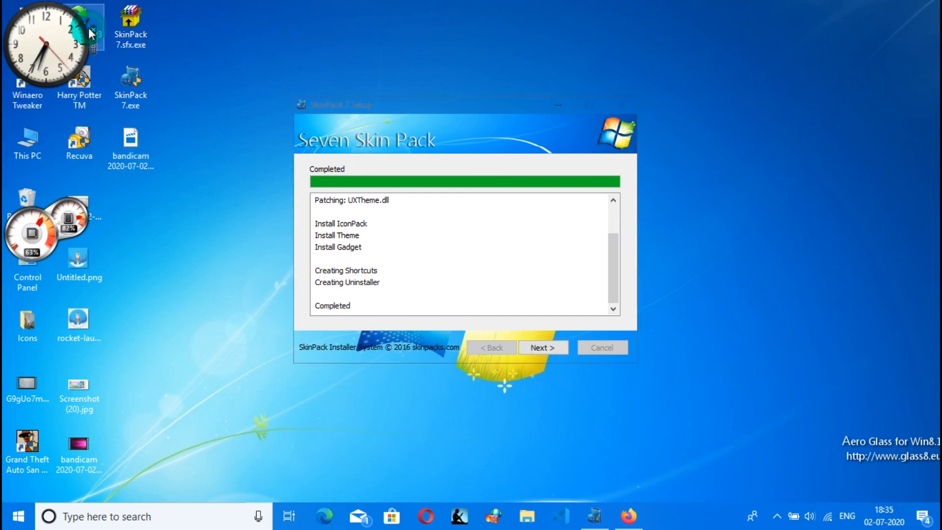
Move the clock and CPU meter gadgets away from the desktop icons, and continue past the completed page of SkinPack 7 Setup
left_click(371, 104)
left_click_drag(370, 104, 254, 96)
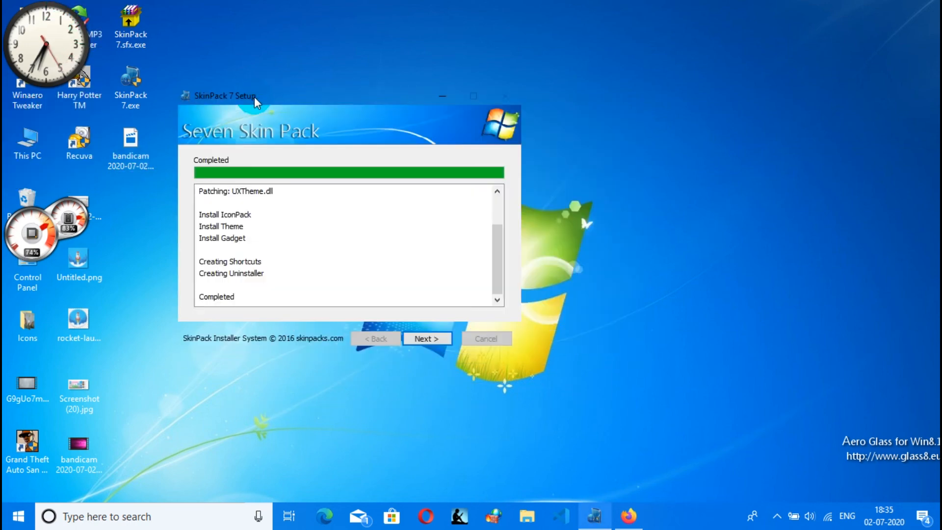
left_click_drag(49, 32, 590, 32)
left_click_drag(32, 248, 789, 105)
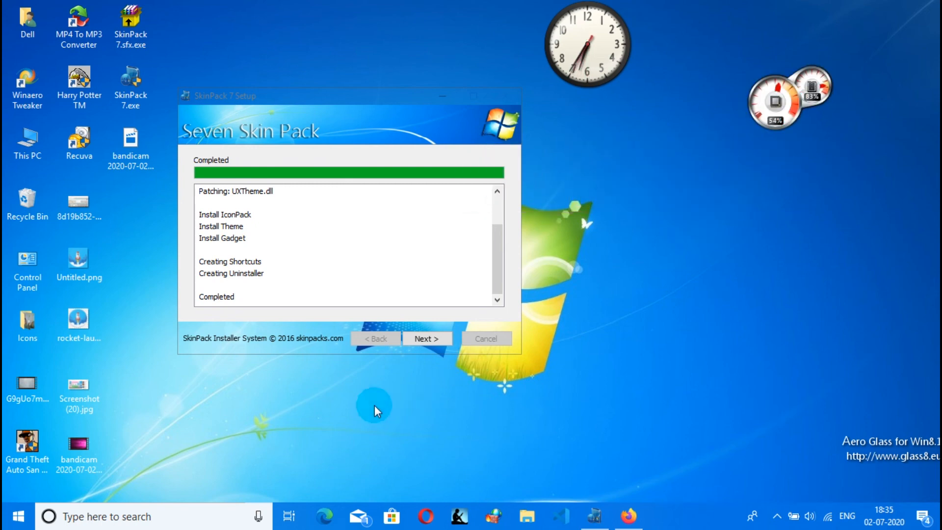
left_click(416, 336)
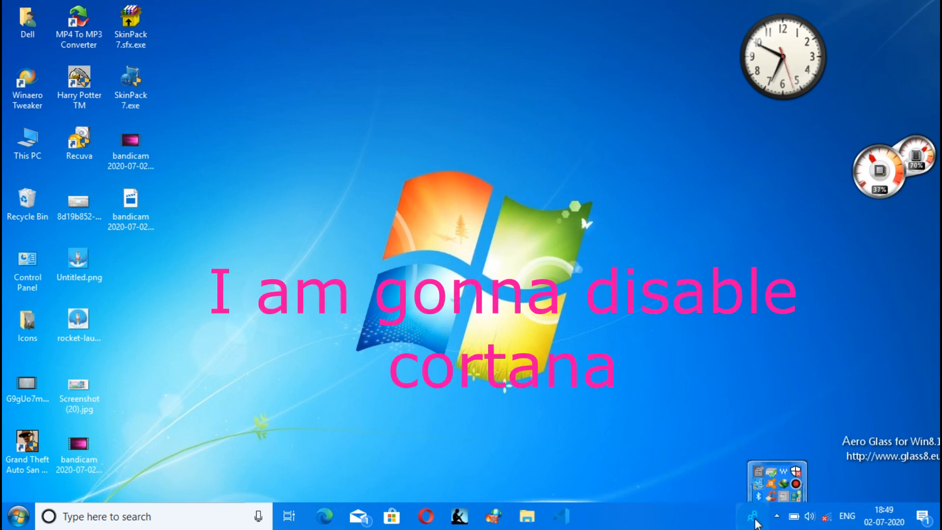
Set Cortana to Hidden on the taskbar
right_click(641, 526)
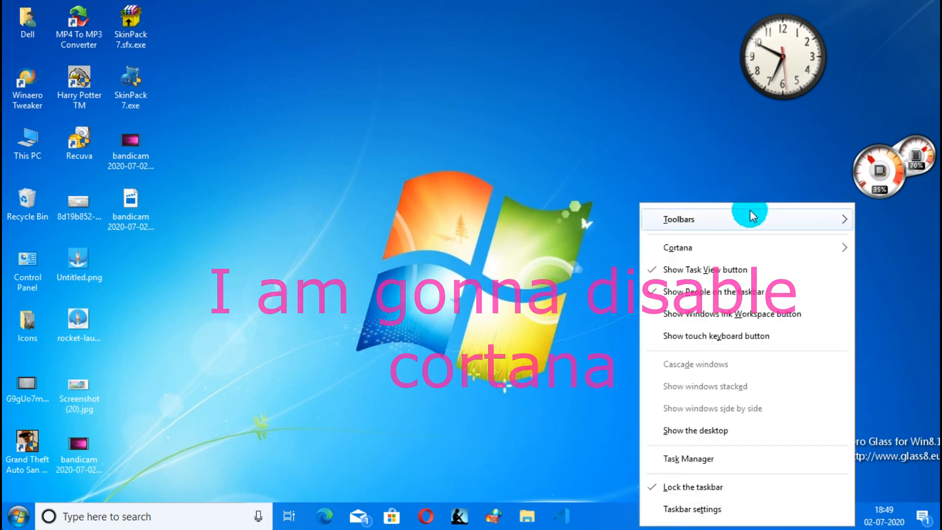
mouse_move(748, 253)
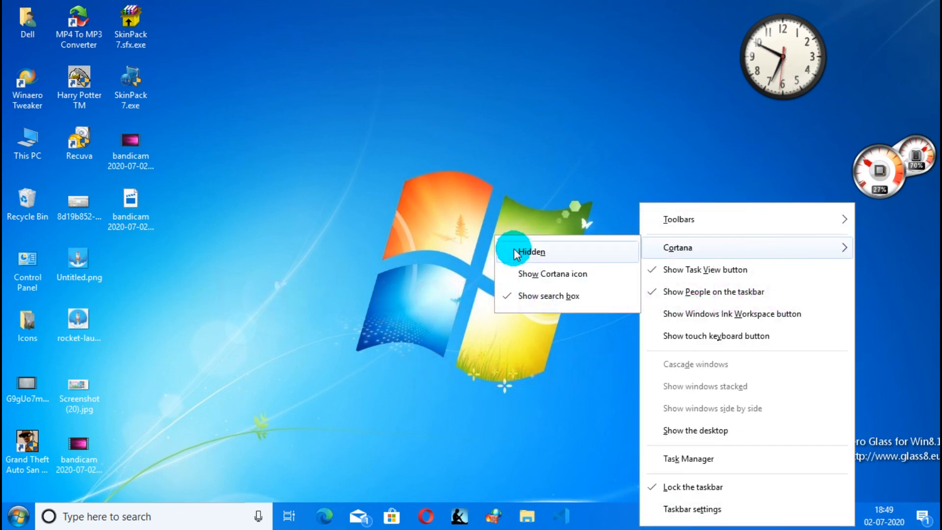
left_click(518, 252)
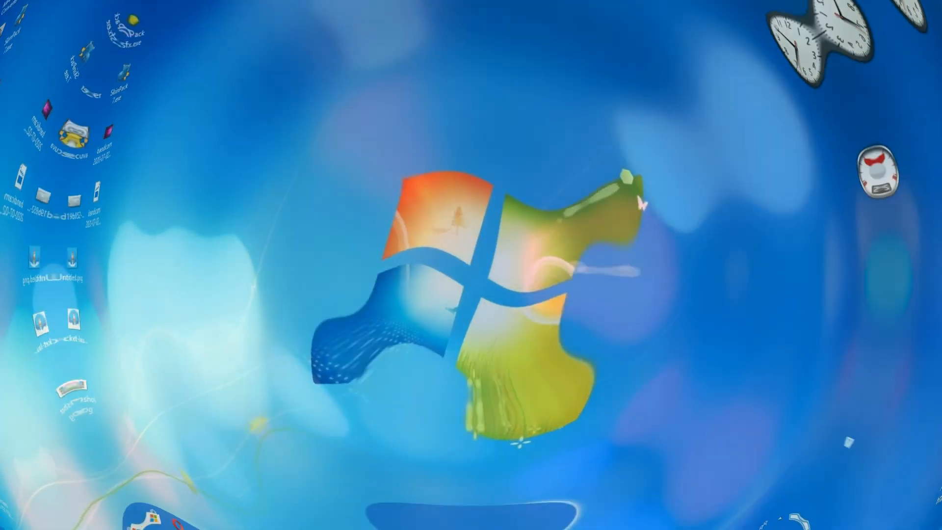